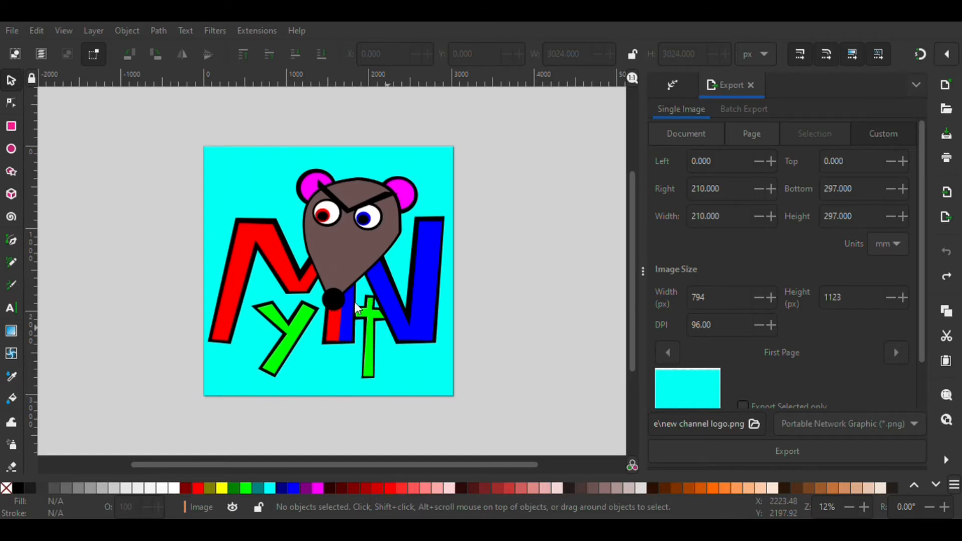
Redo the page enlargement so the white page extends well beyond the logo image
key(ctrl)
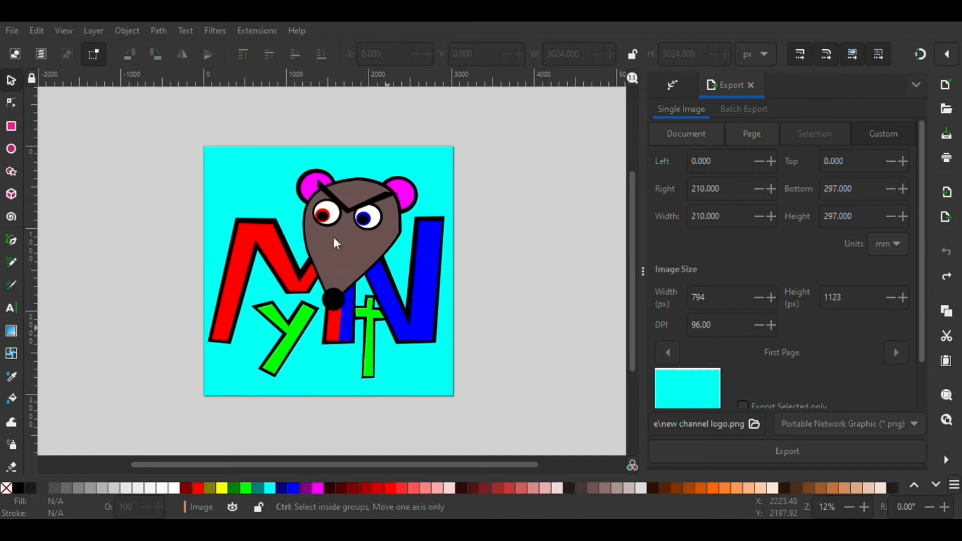
key(ctrl+shift+z)
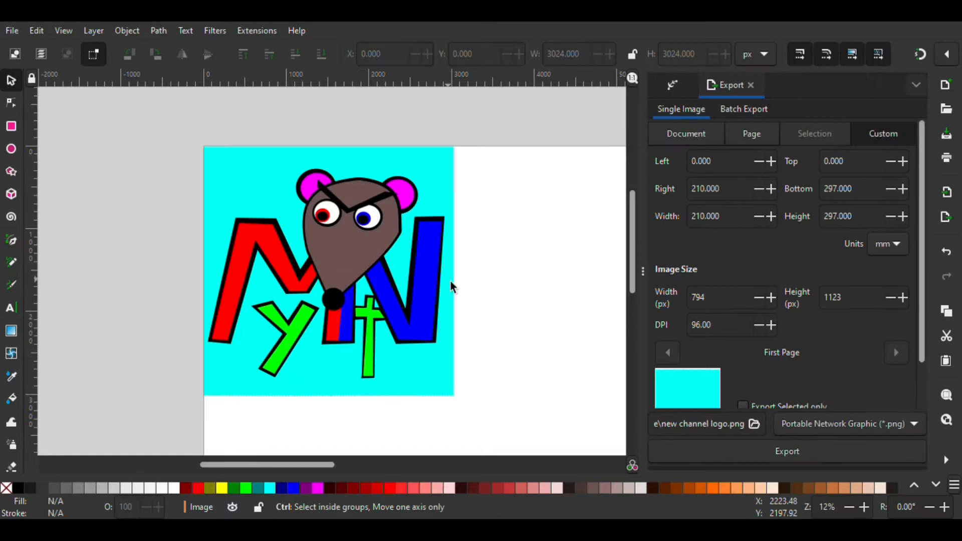
key(minus)
key(minus)
key(minus)
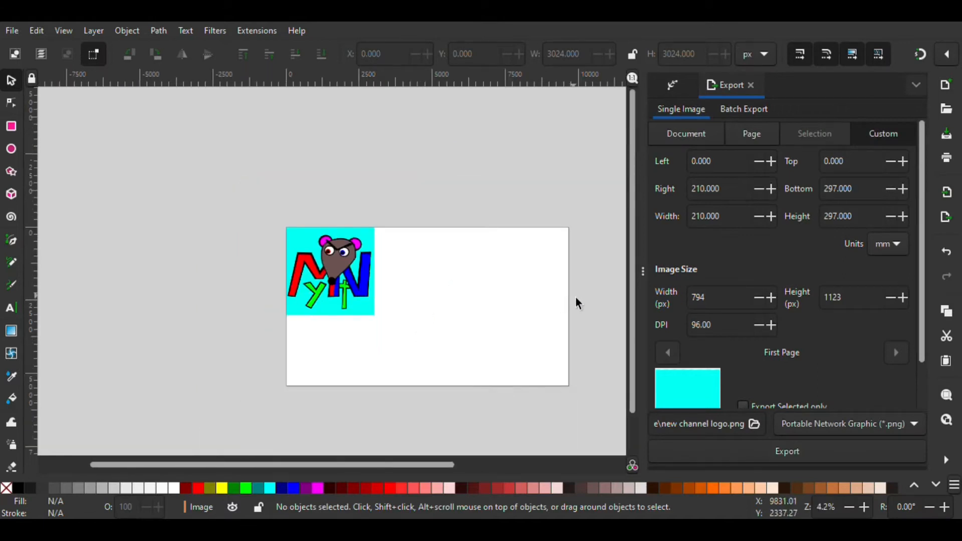
key(plus)
key(plus)
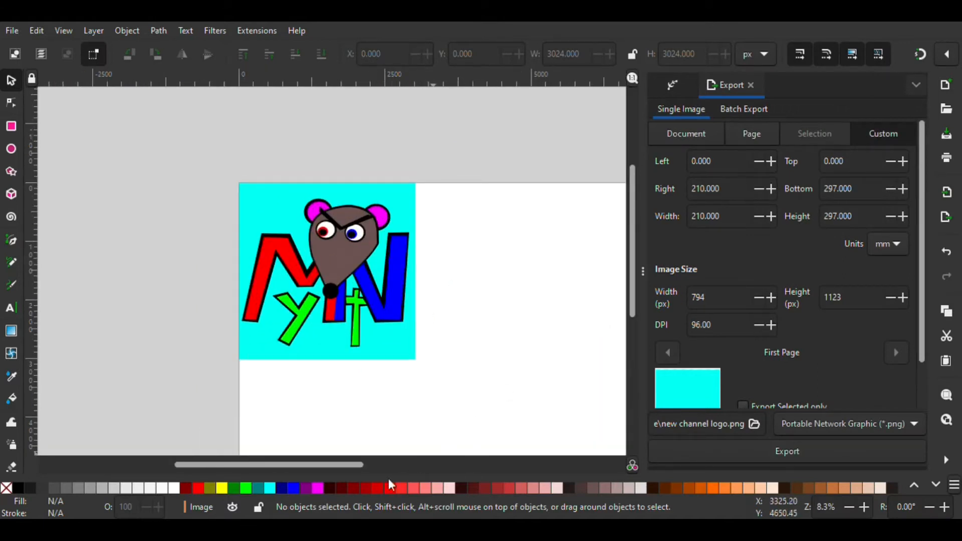
drag(355, 465, 416, 465)
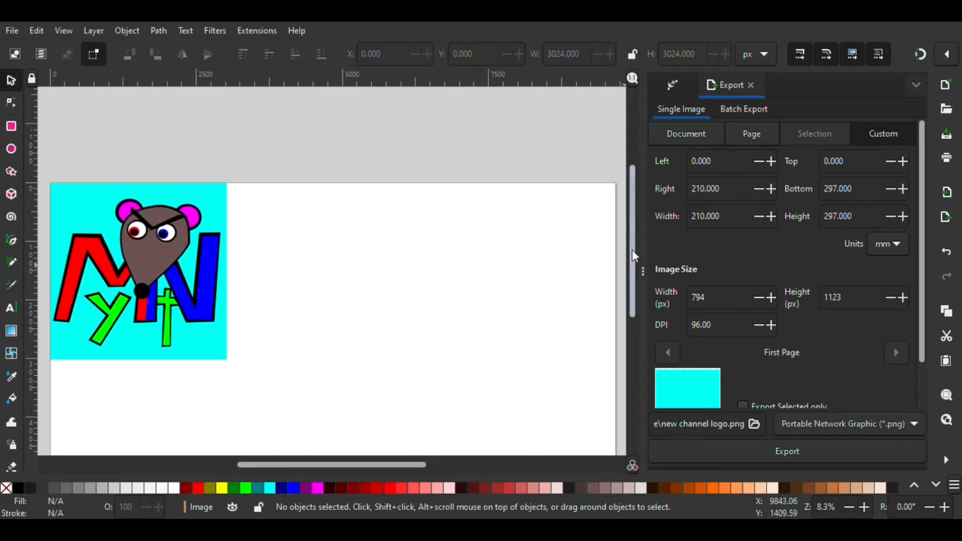
scroll(632, 270, down, 3)
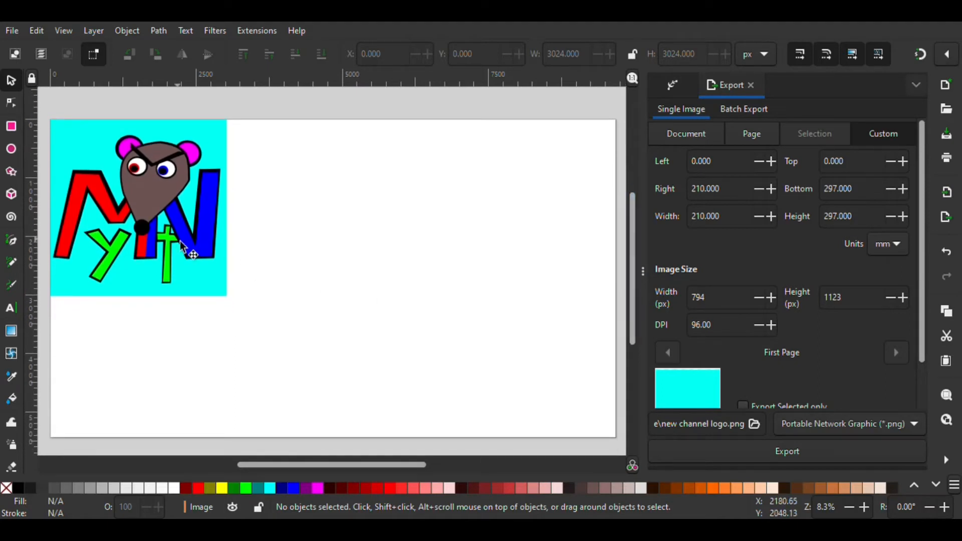
Scale the logo image to the page's full height, about 5458 px square, and move it to the middle of the page
click(223, 292)
drag(232, 302, 429, 449)
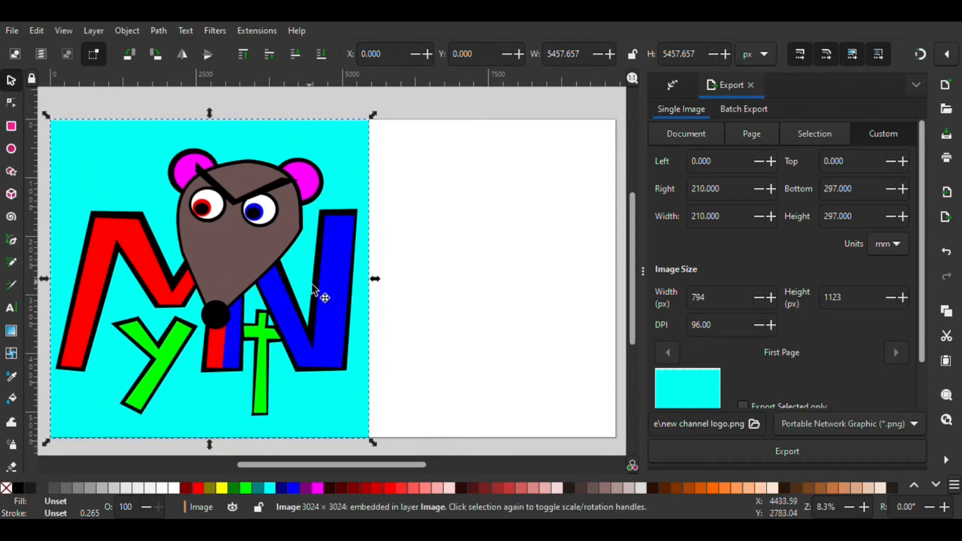
drag(227, 290, 366, 287)
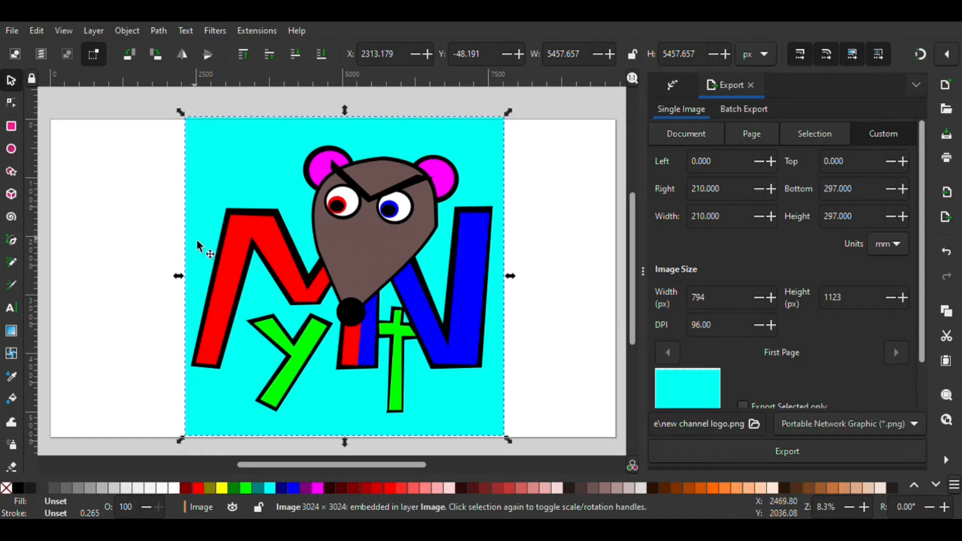
Draw an aqua rectangle about 7337 × 5446 px from the page's upper-left corner, spanning the full page height
key(r)
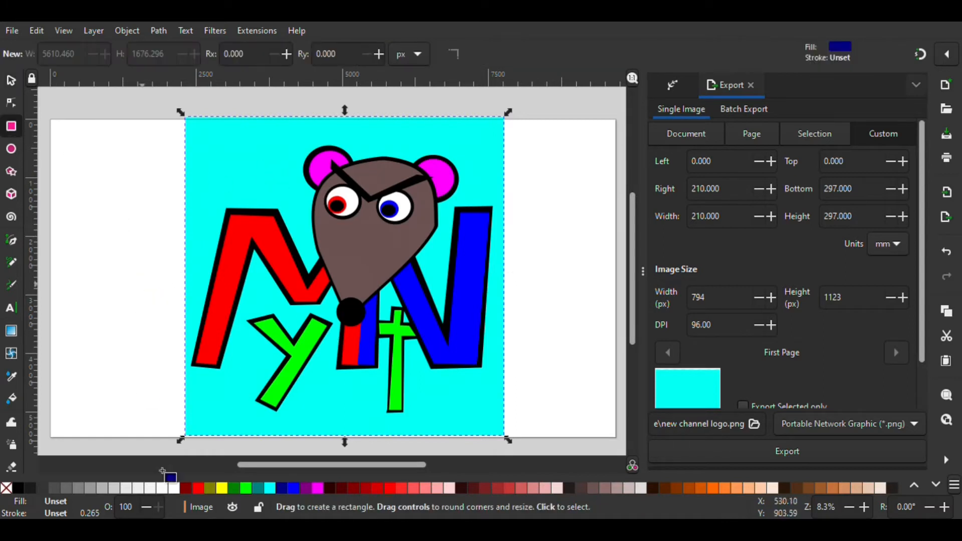
click(271, 488)
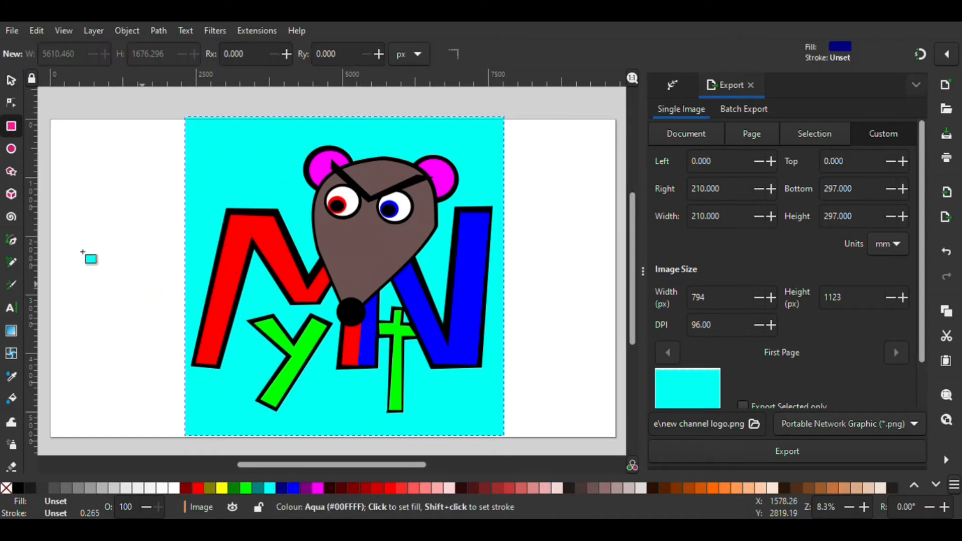
drag(51, 120, 481, 441)
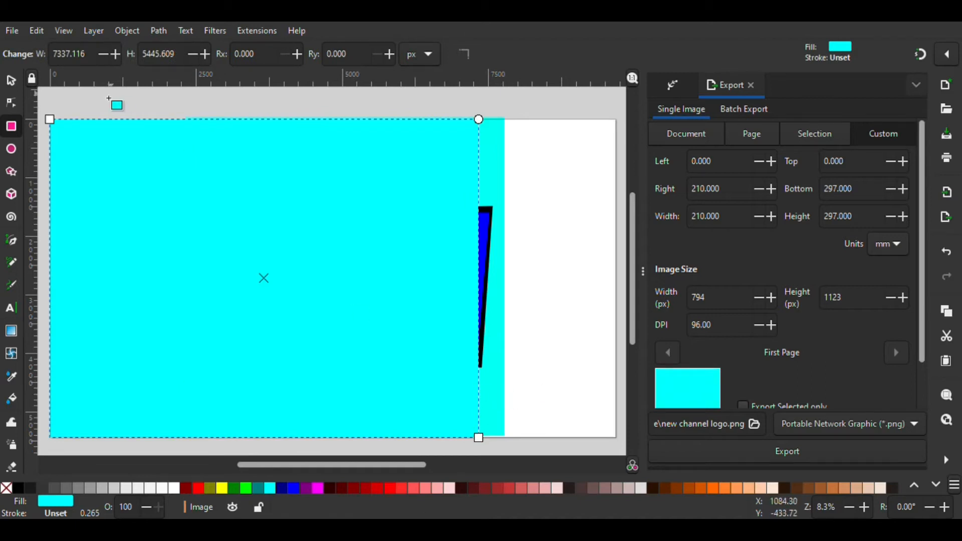
Put the logo in front of the aqua rectangle and stretch the rectangle to about 9674 px wide, covering the page
click(10, 81)
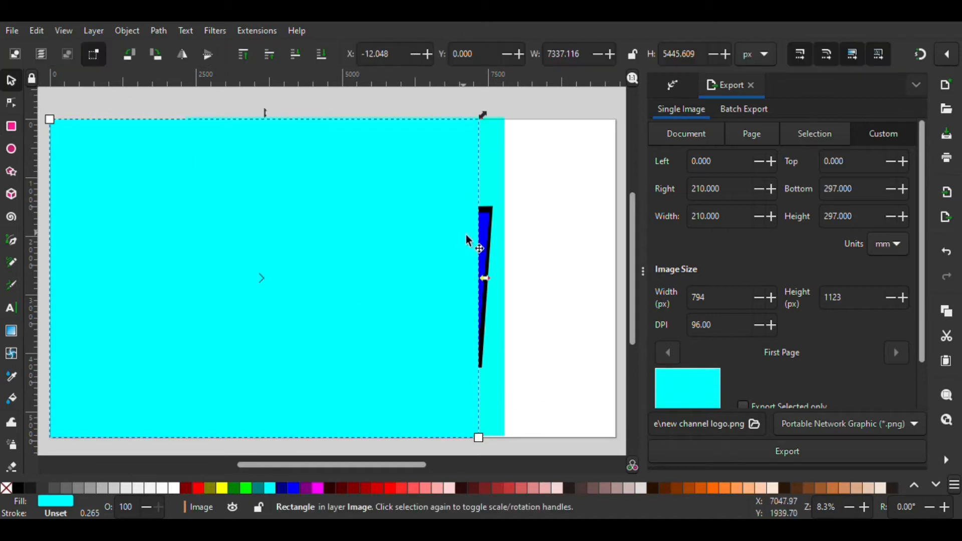
click(501, 231)
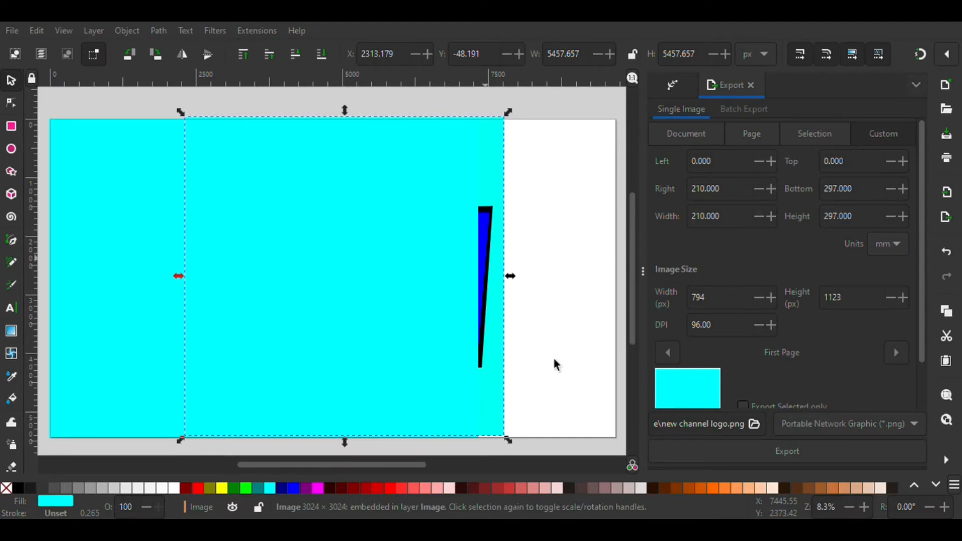
click(161, 363)
drag(509, 279, 625, 277)
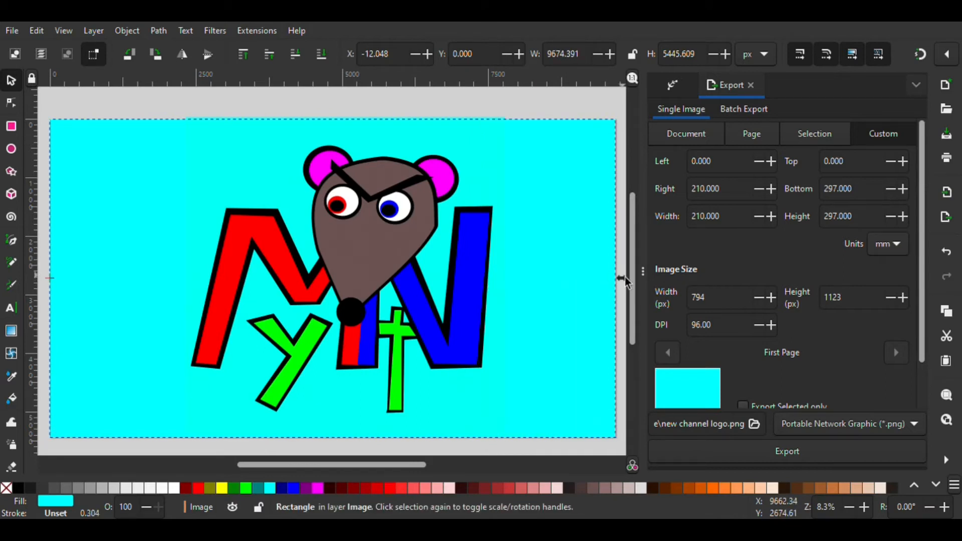
key(Escape)
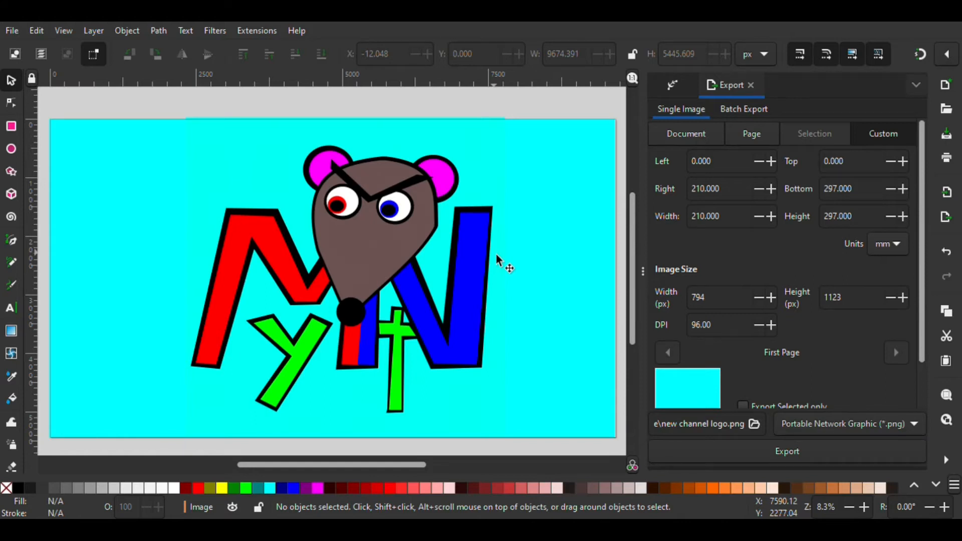
click(395, 293)
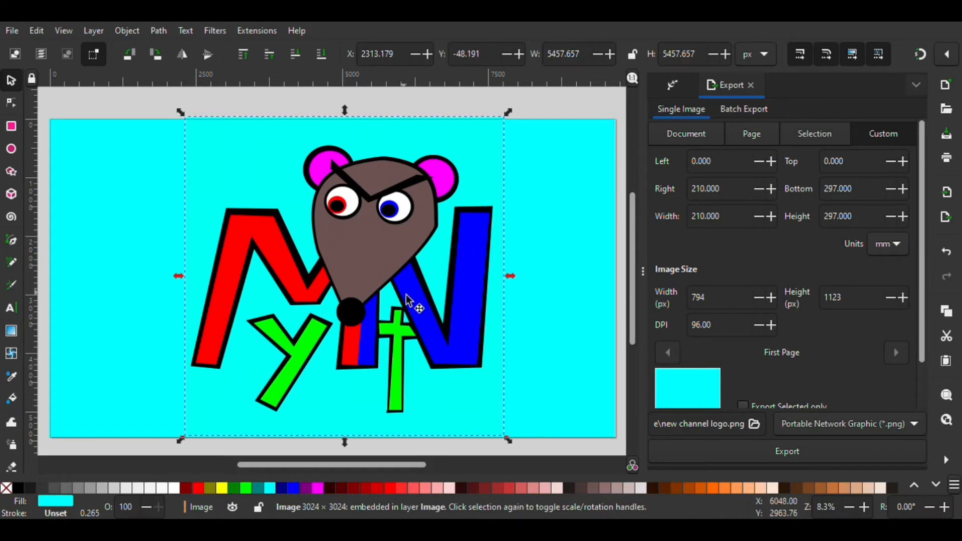
click(467, 106)
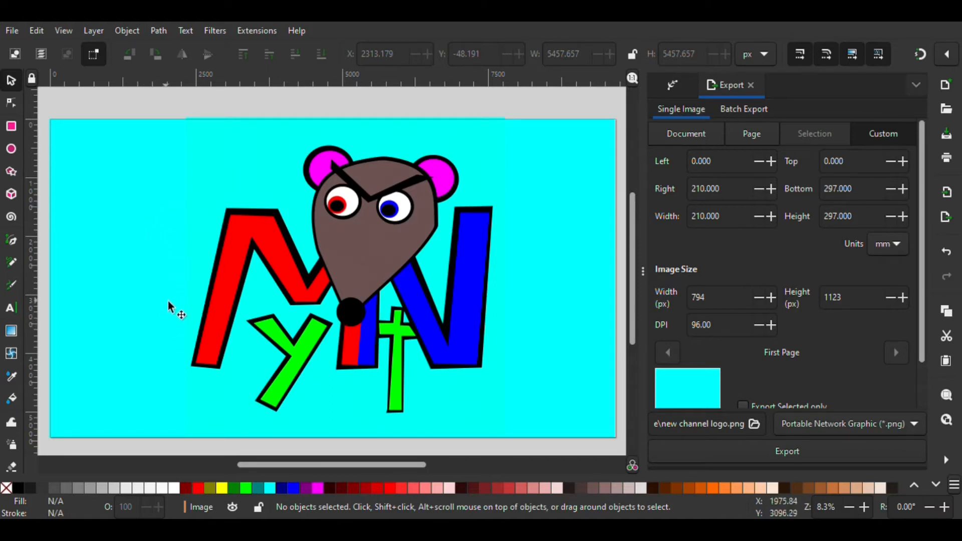
Draw a light orange rectangle about 5313 × 2024 px across the middle of the page to mark the central banner area
click(12, 126)
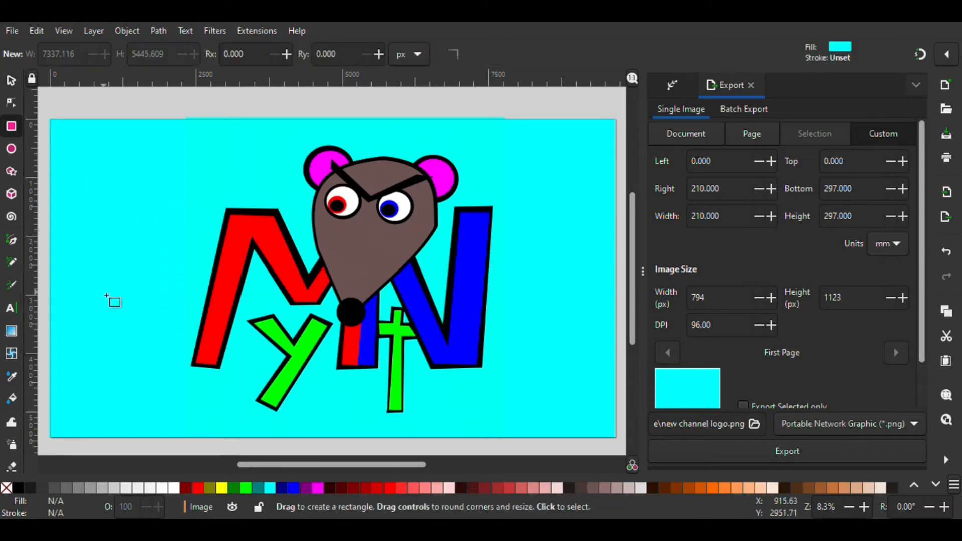
click(737, 488)
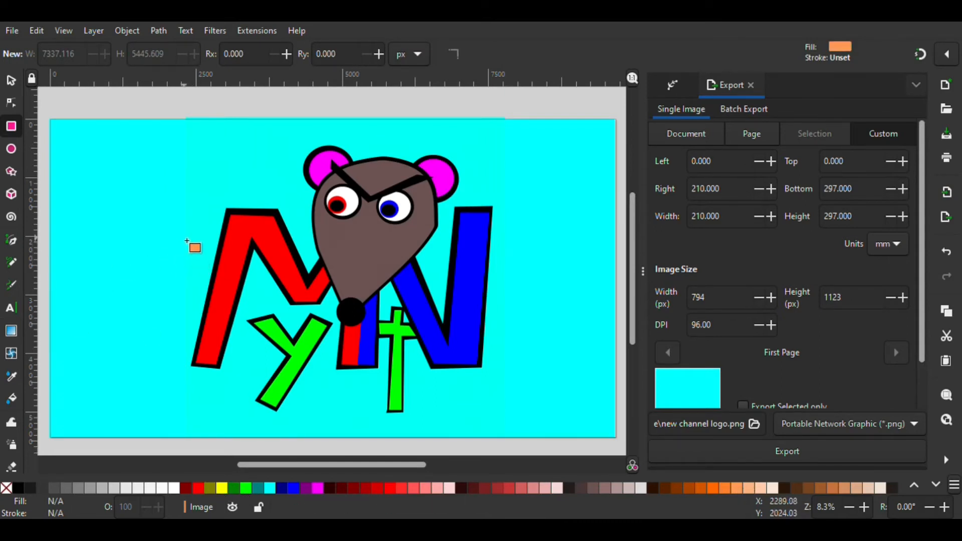
drag(185, 230, 495, 332)
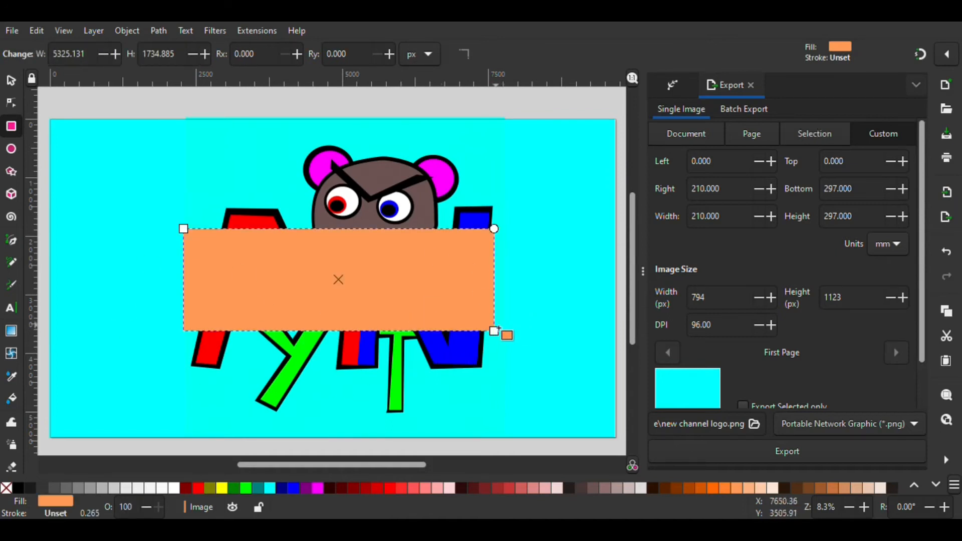
drag(494, 331, 495, 343)
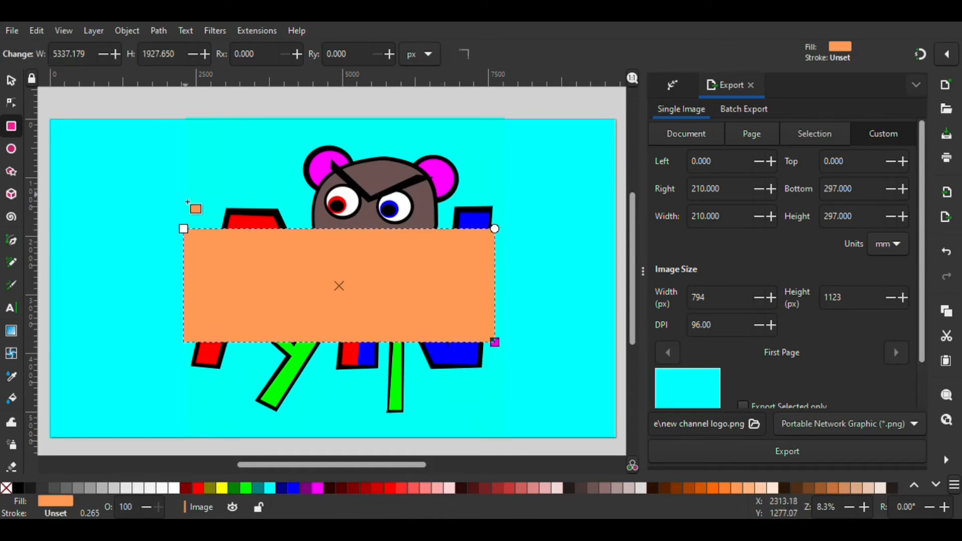
drag(185, 230, 185, 223)
click(309, 102)
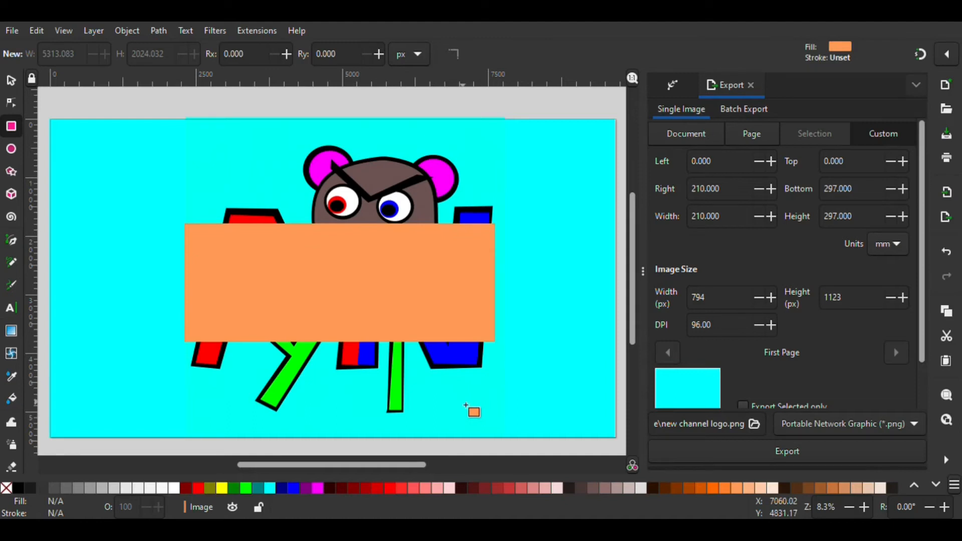
Scale the logo down to about 2626 px square and place it in front of the orange rectangle's left half
click(12, 81)
click(351, 203)
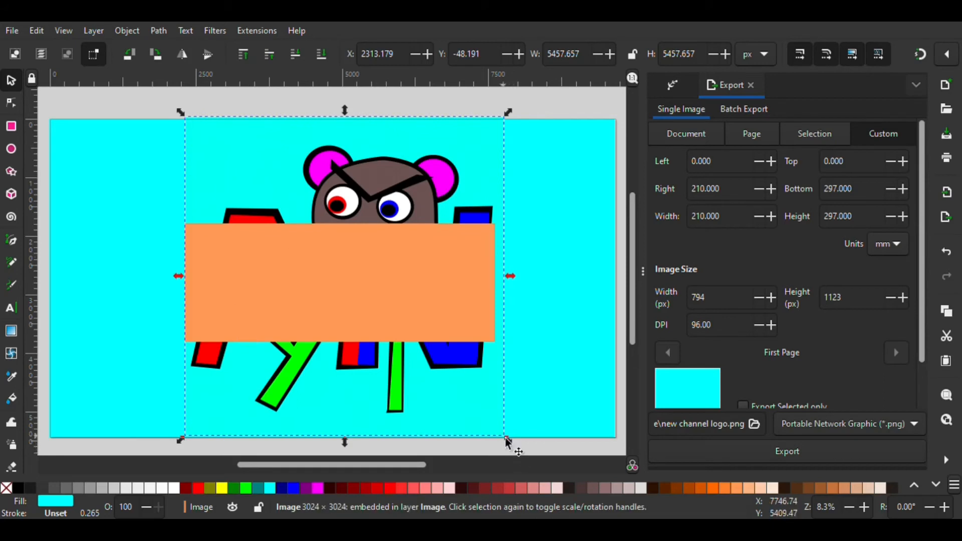
drag(422, 356, 334, 279)
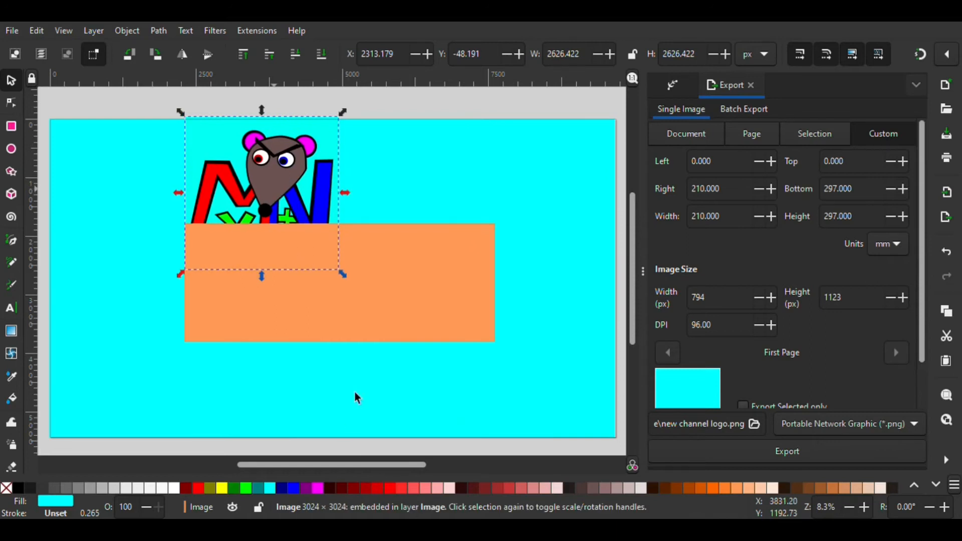
click(504, 349)
drag(265, 198, 269, 285)
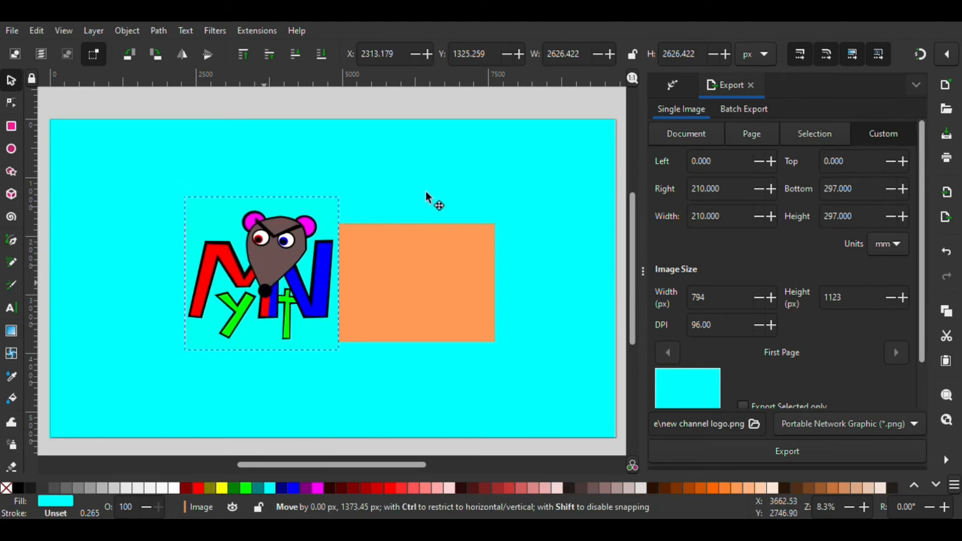
Fill the page-wide background rectangle with red
click(447, 171)
click(198, 488)
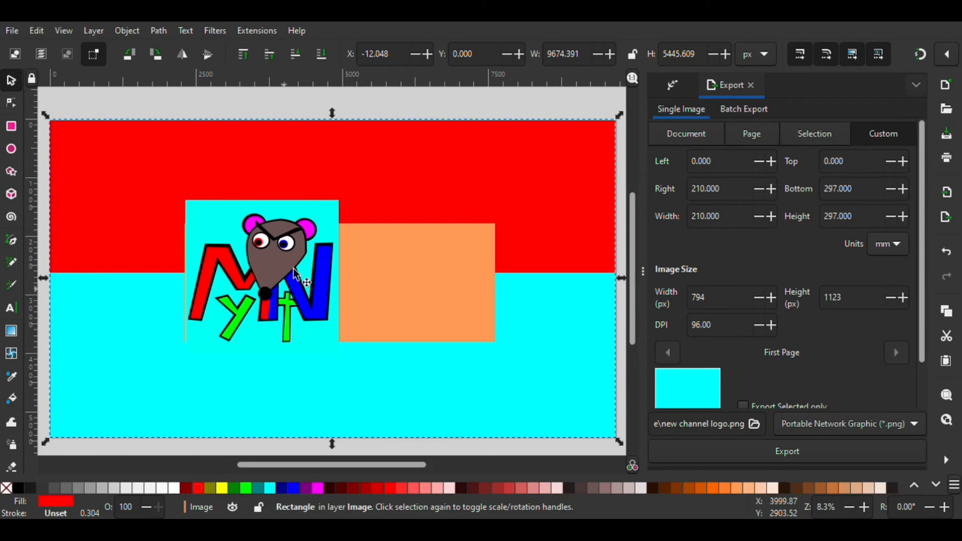
click(284, 100)
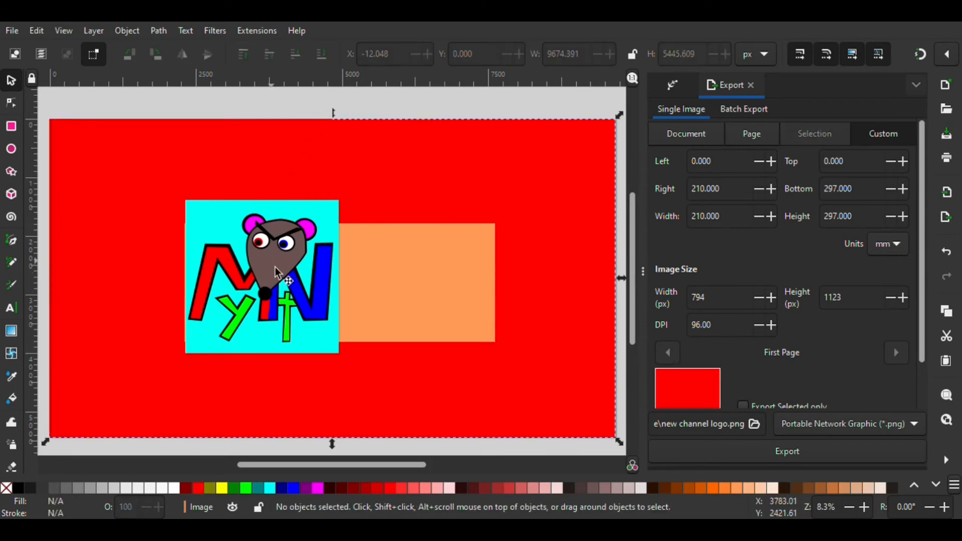
Scale the logo down to the orange rectangle's height, about 2024 px square, and move it near the rectangle's centre
click(333, 351)
drag(342, 357, 265, 301)
drag(298, 339, 314, 348)
click(344, 116)
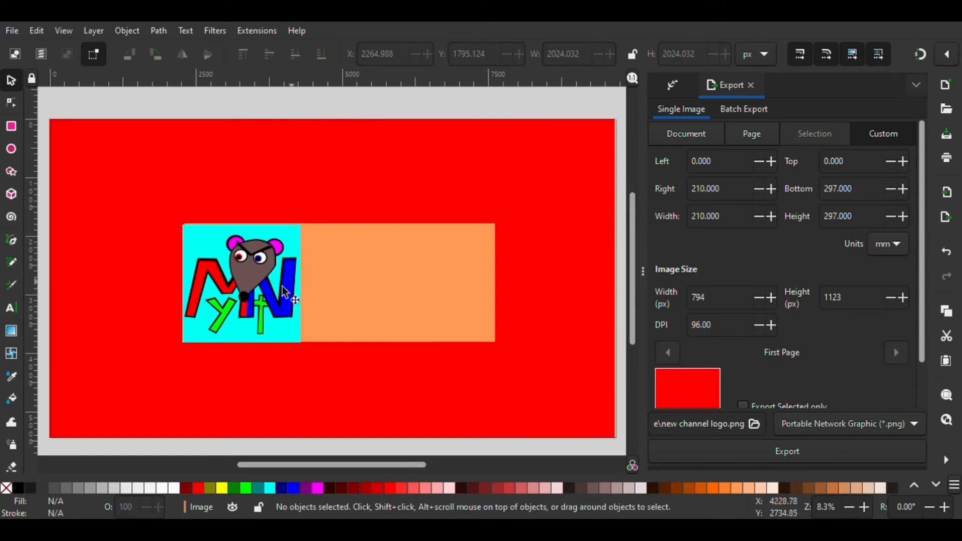
drag(336, 296, 354, 284)
key(Escape)
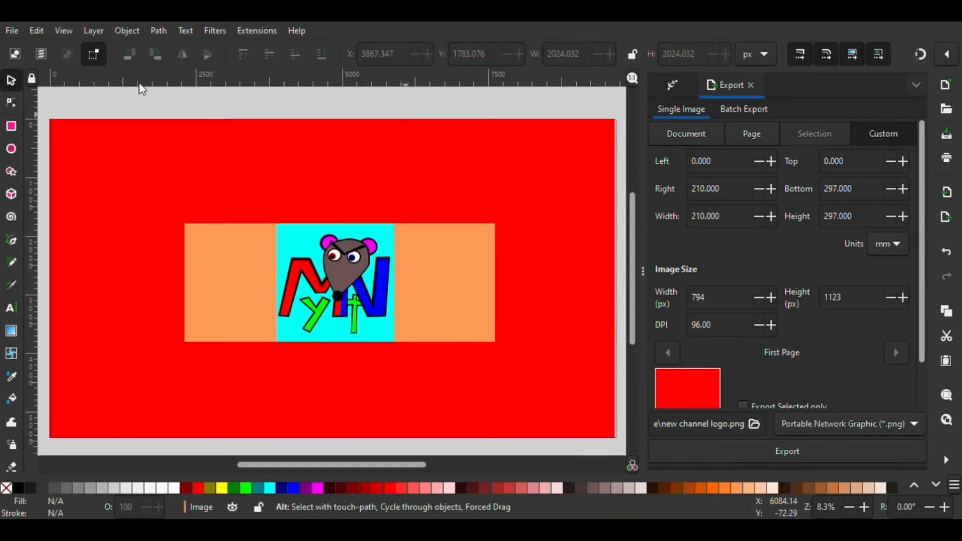
Switch to the document with the finished PLS SUB banner and examine how its logo and lettering are laid out
key(alt+Tab)
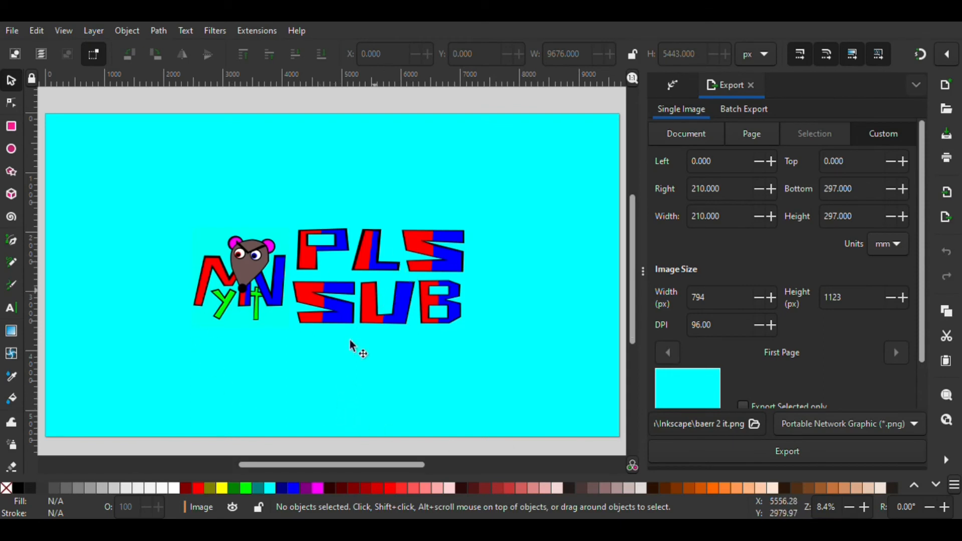
click(364, 354)
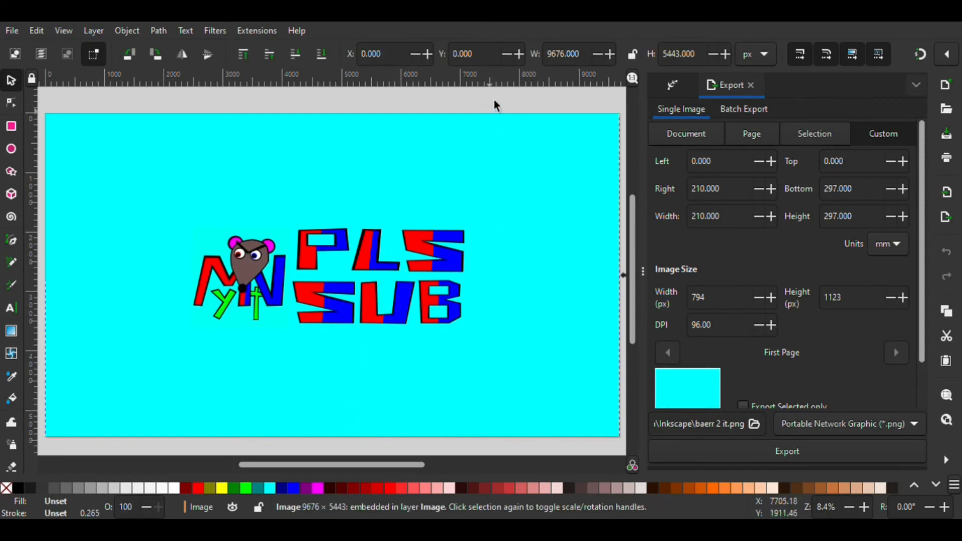
click(494, 98)
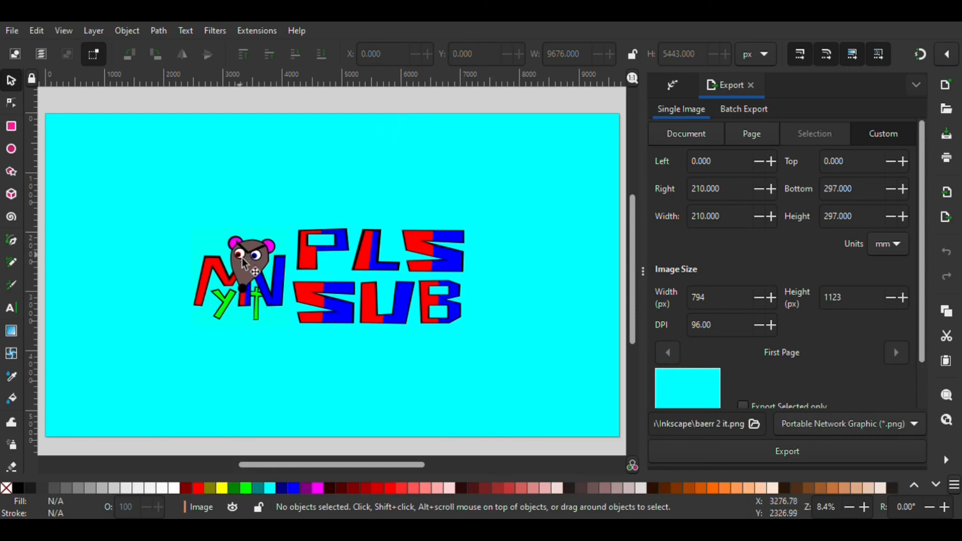
click(277, 340)
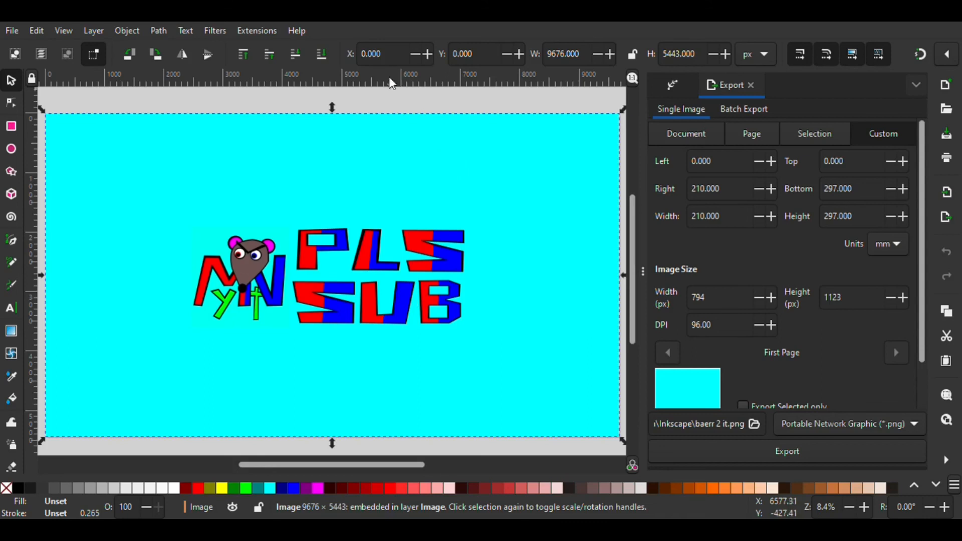
click(379, 102)
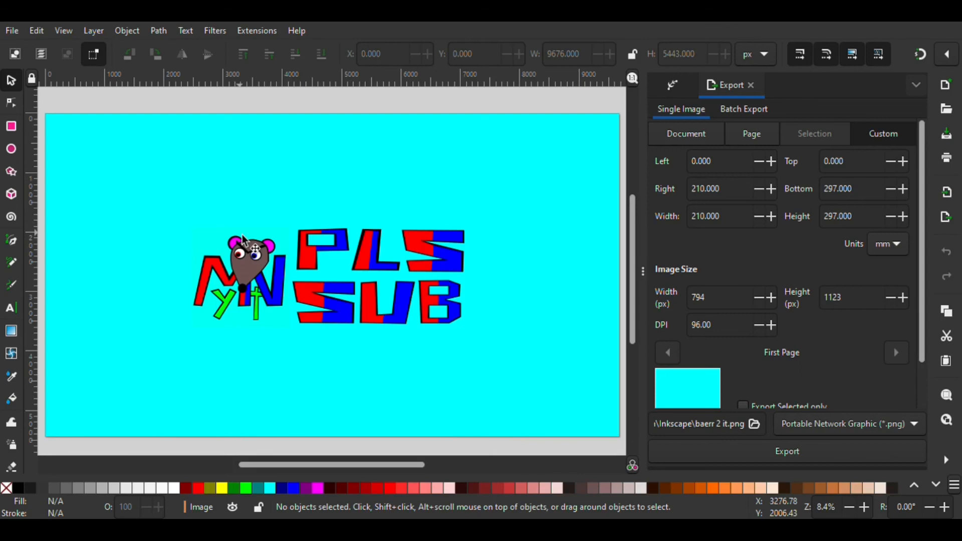
key(alt)
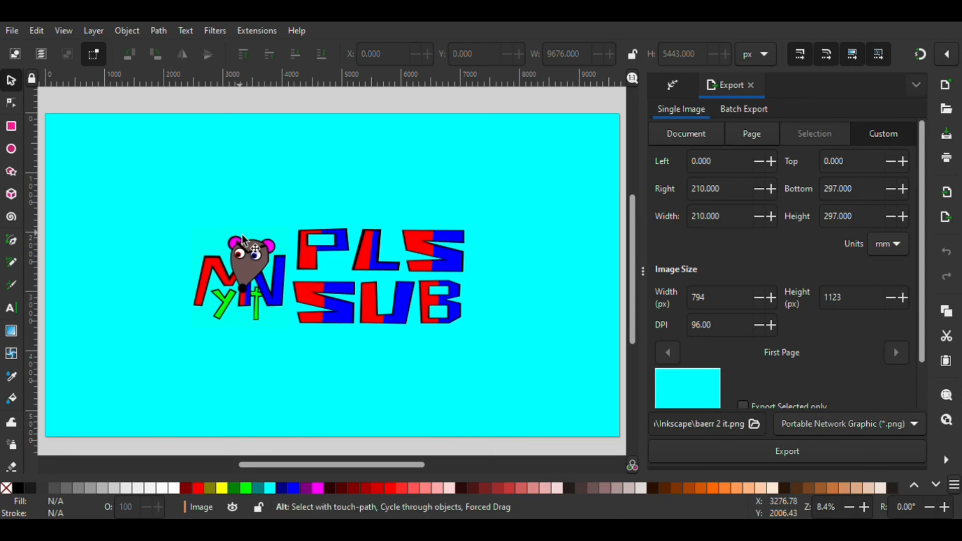